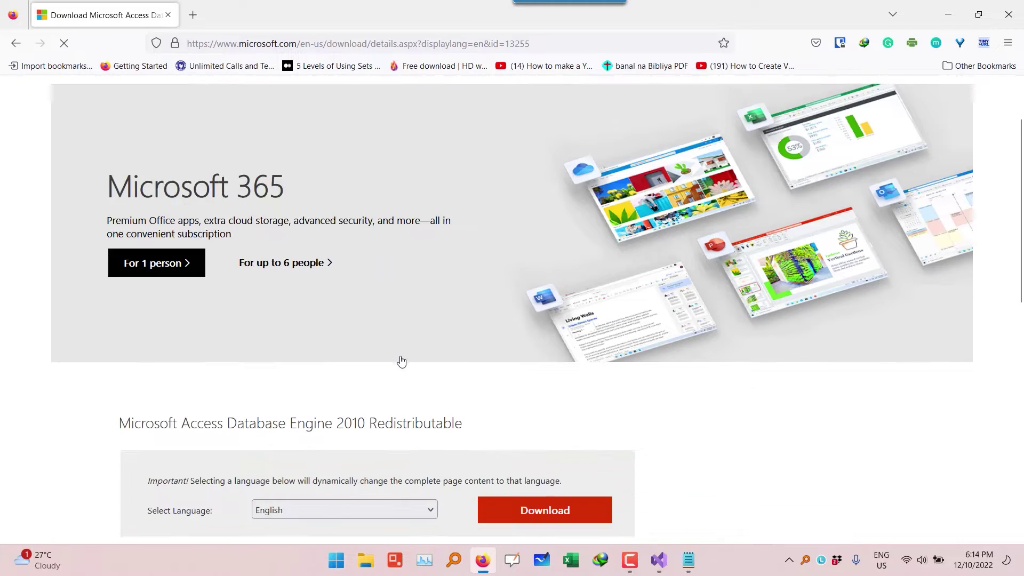
{"action": "scroll", "coordinate": [400, 358], "scroll_direction": "down", "scroll_amount": 3}
Step: Download the 64-bit AccessDatabaseEngine_X64.exe (27.3 MB) into the Downloads Programs folder
{"action": "left_click", "coordinate": [549, 386]}
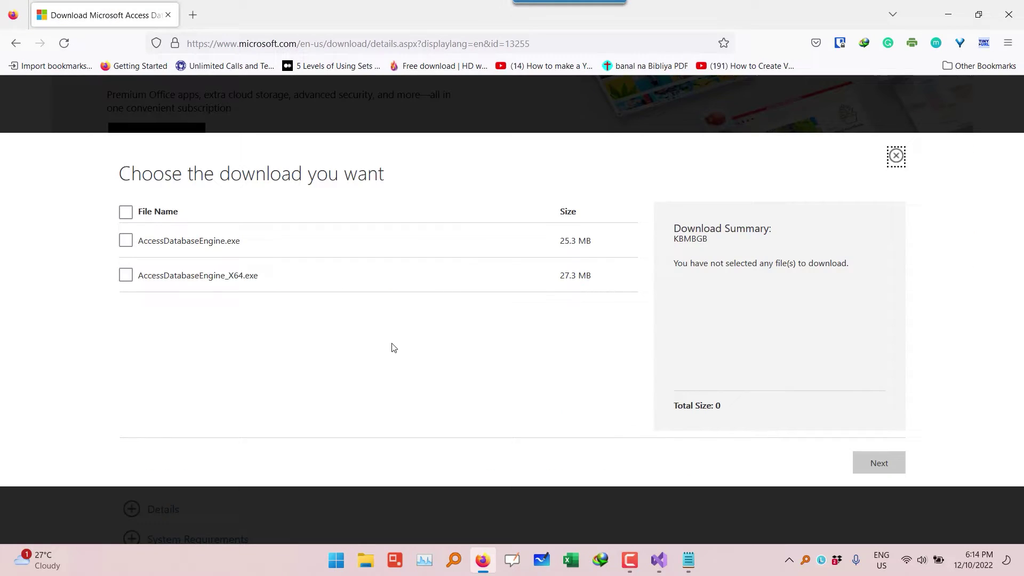
{"action": "left_click", "coordinate": [126, 276]}
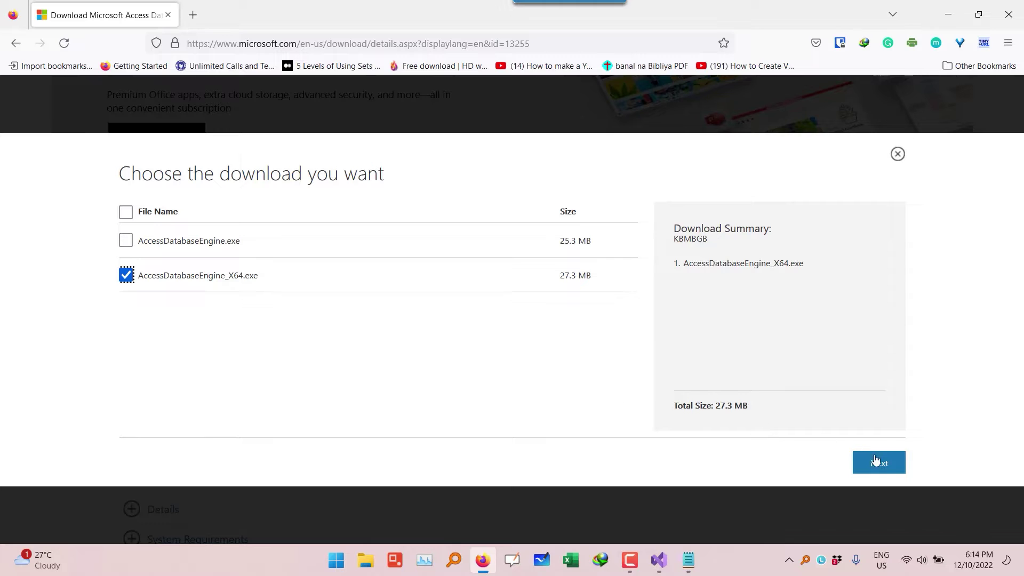
{"action": "left_click", "coordinate": [879, 462]}
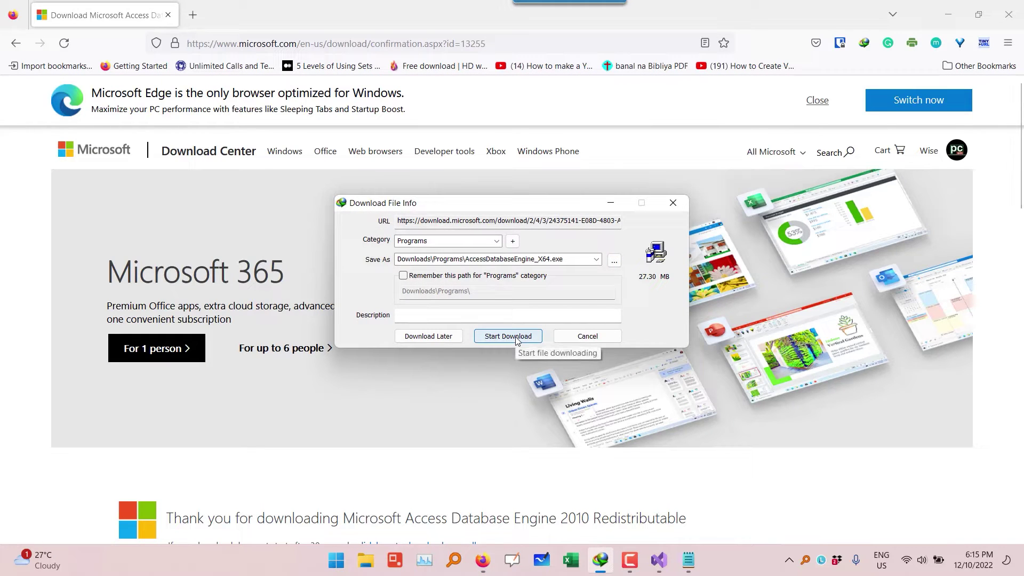
{"action": "left_click", "coordinate": [516, 336]}
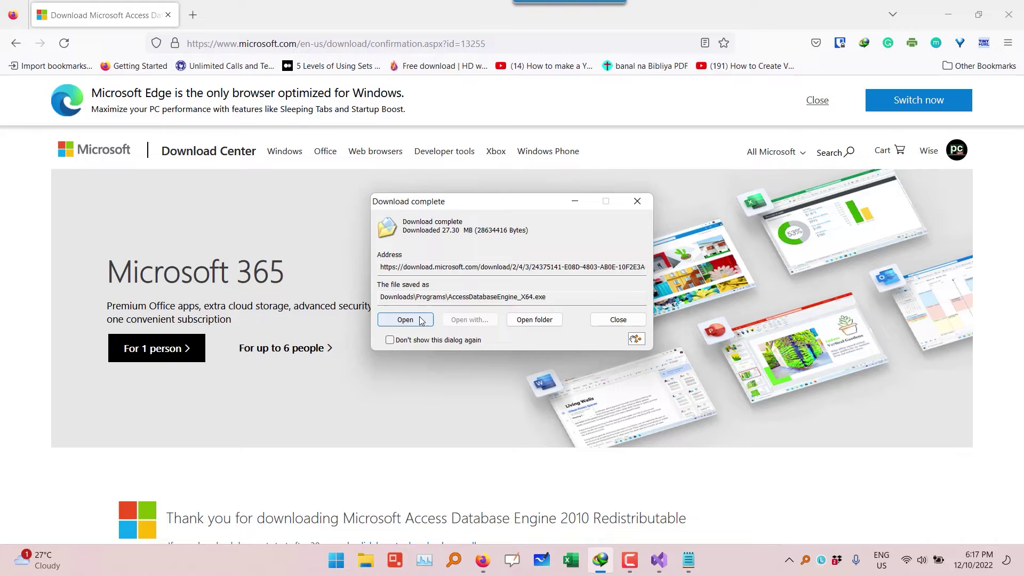
Step: Run AccessDatabaseEngine_X64.exe, accept the license terms, and finish the Access database engine 2010 install
{"action": "left_click", "coordinate": [416, 319]}
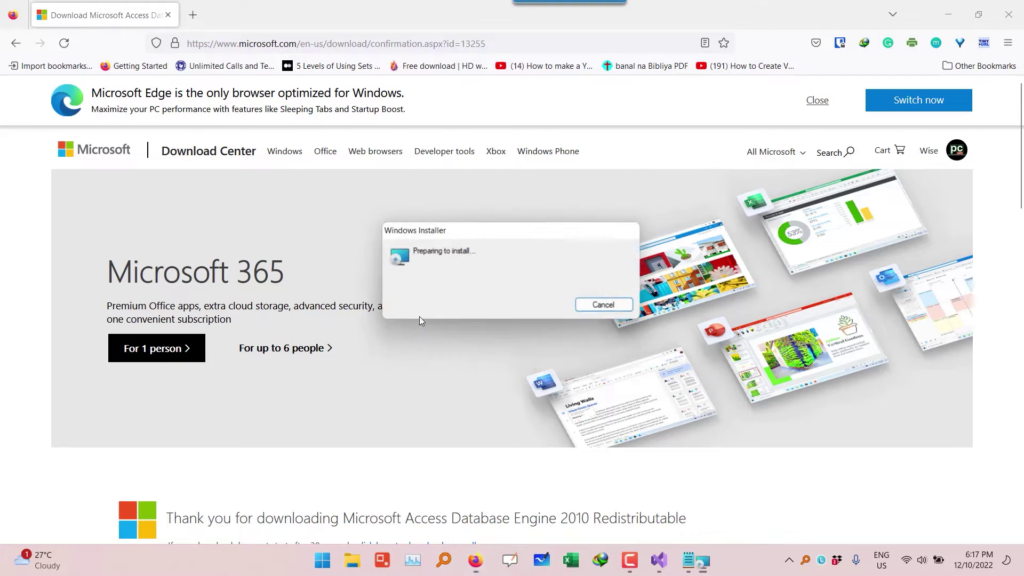
{"action": "left_click", "coordinate": [584, 407]}
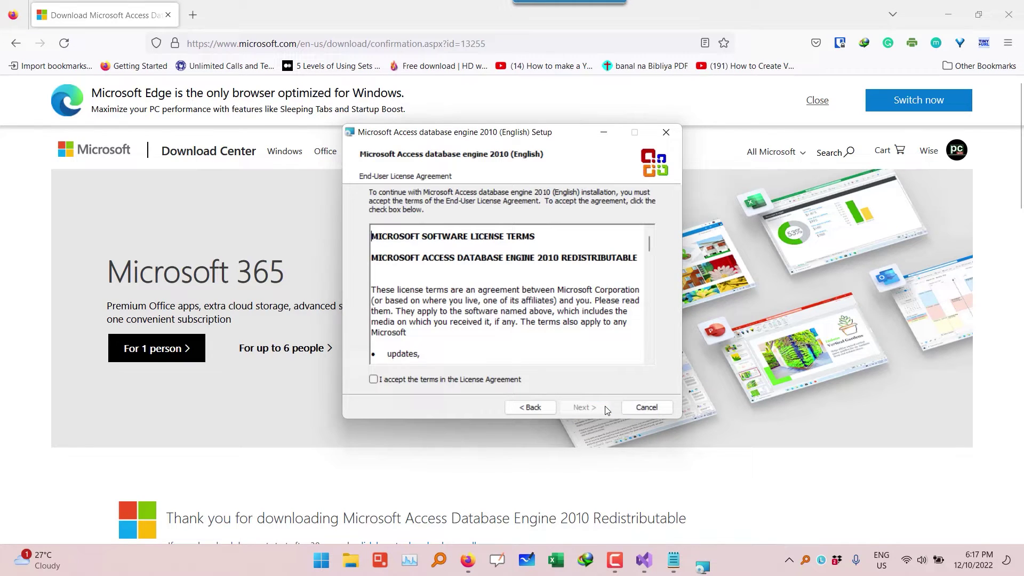
{"action": "key", "text": "alt+a"}
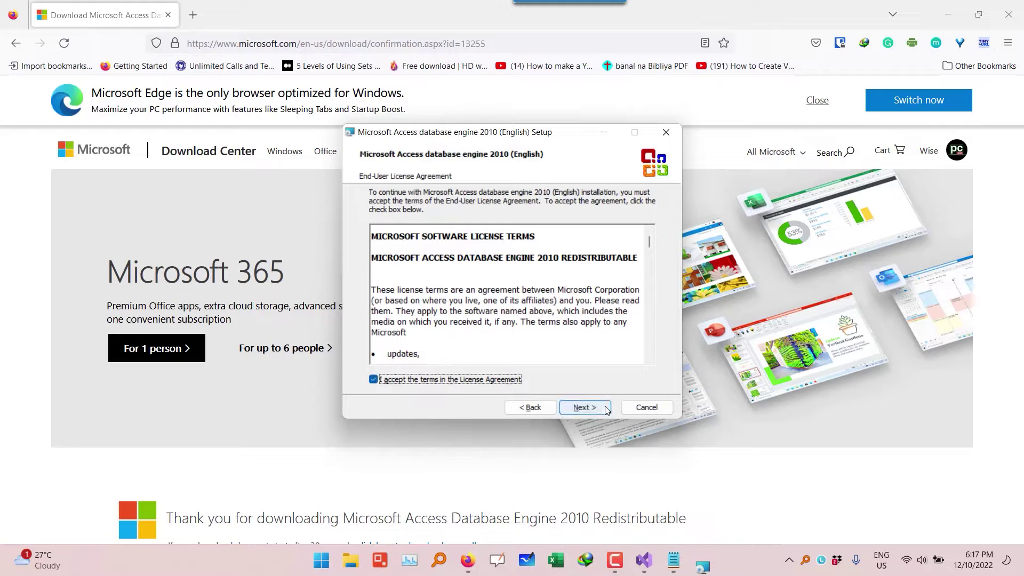
{"action": "left_click", "coordinate": [502, 381]}
{"action": "left_click", "coordinate": [502, 380]}
{"action": "left_click", "coordinate": [584, 408]}
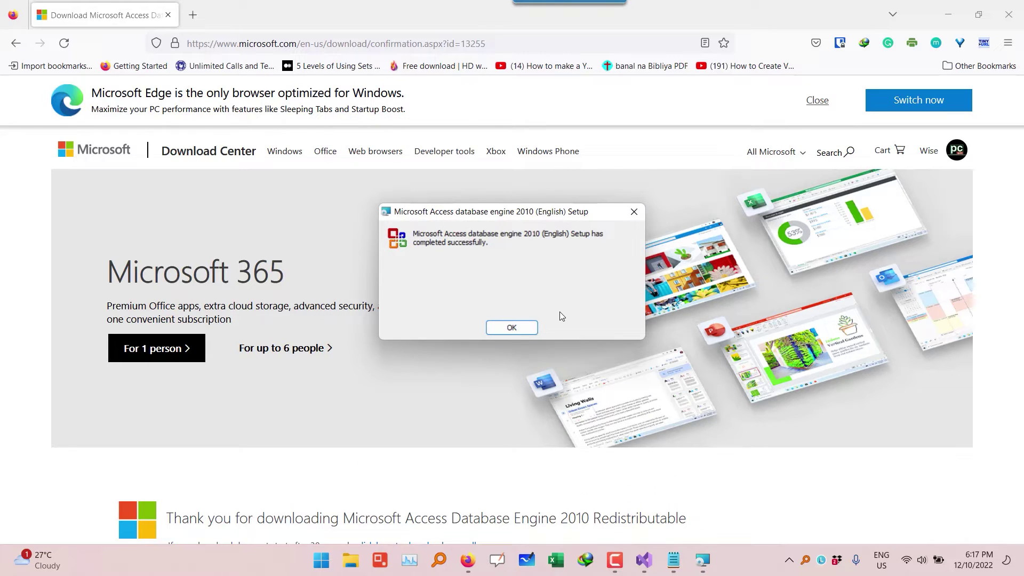
{"action": "left_click", "coordinate": [512, 328]}
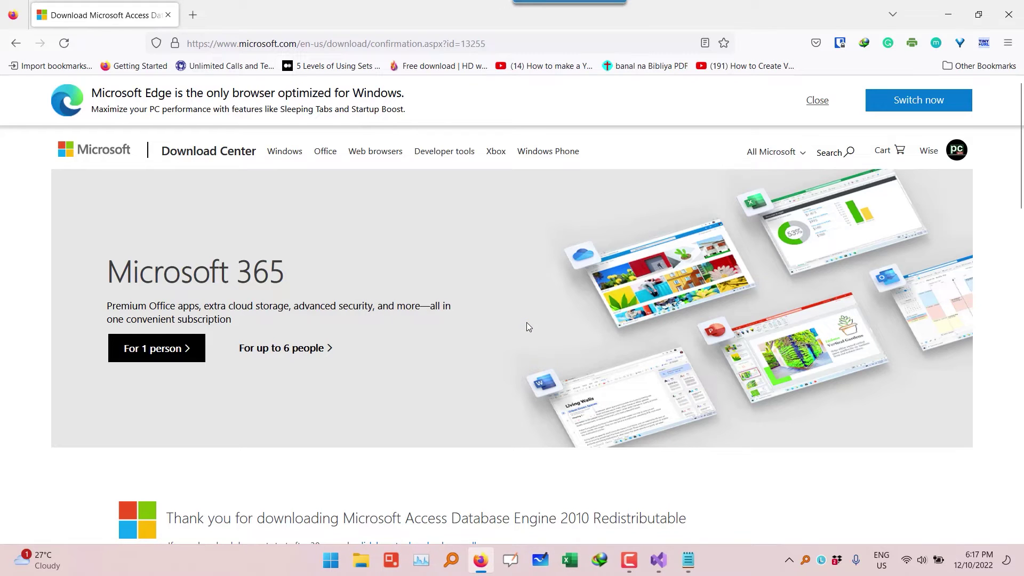
Step: Back in Visual Studio, restart the form; it still fails with ACE.OLEDB.12.0 not registered
{"action": "left_click", "coordinate": [659, 560]}
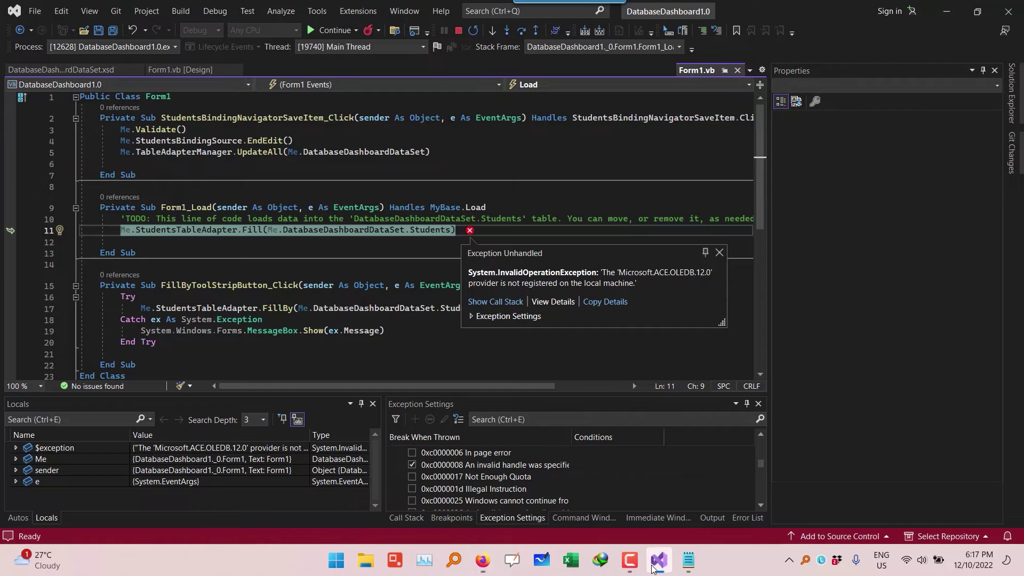
{"action": "left_click", "coordinate": [737, 71]}
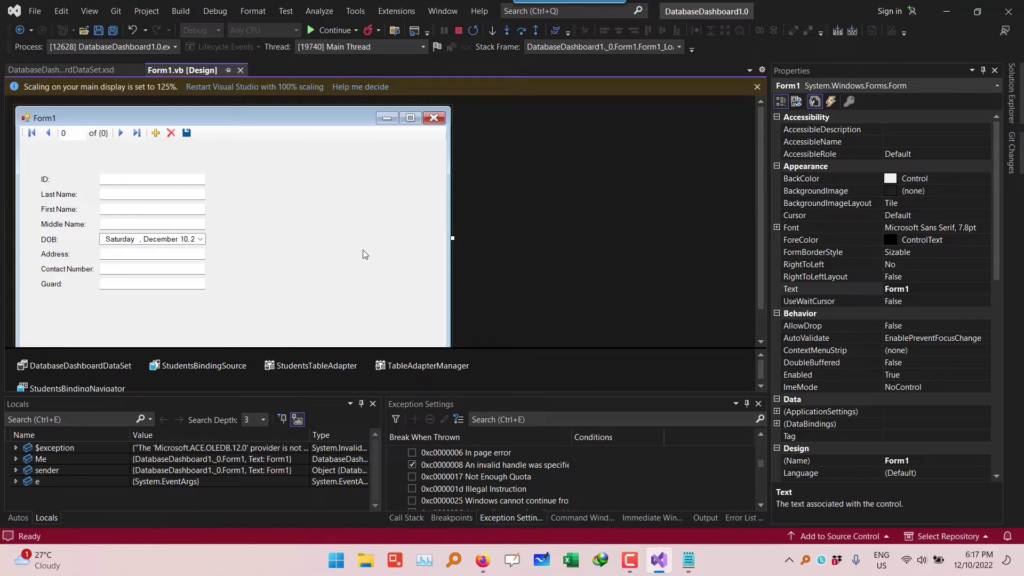
{"action": "left_click", "coordinate": [458, 30]}
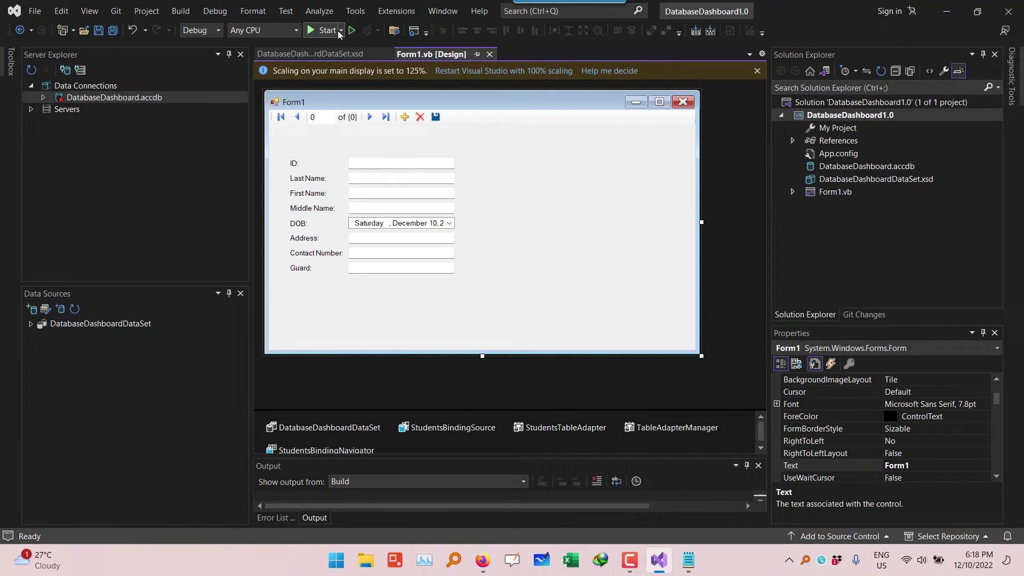
{"action": "left_click", "coordinate": [311, 31]}
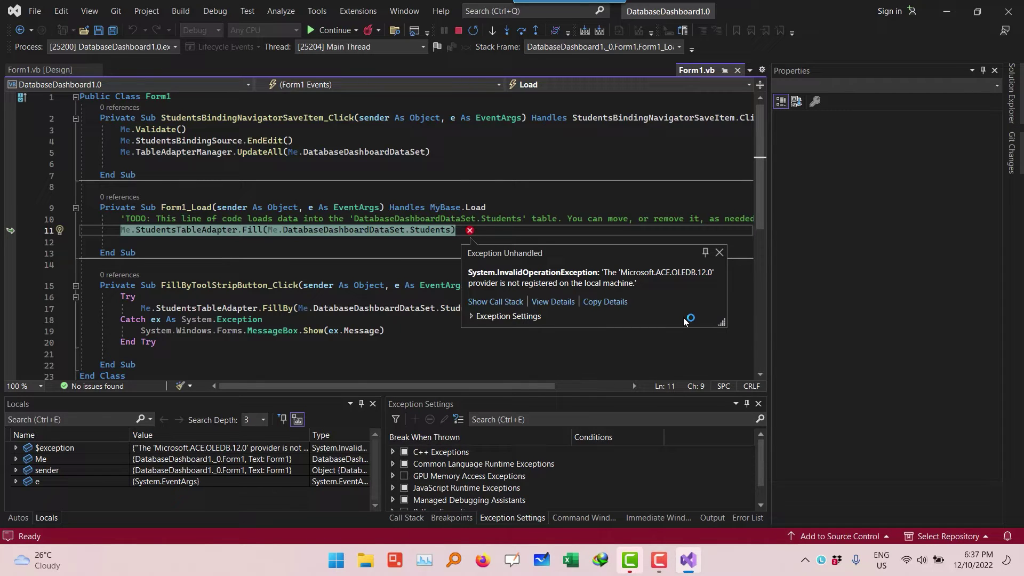
Step: Stop debugging and uncheck Prefer 32-bit in DatabaseDashboard1.0's Compile settings, keeping AnyCPU as target CPU
{"action": "left_click", "coordinate": [462, 33]}
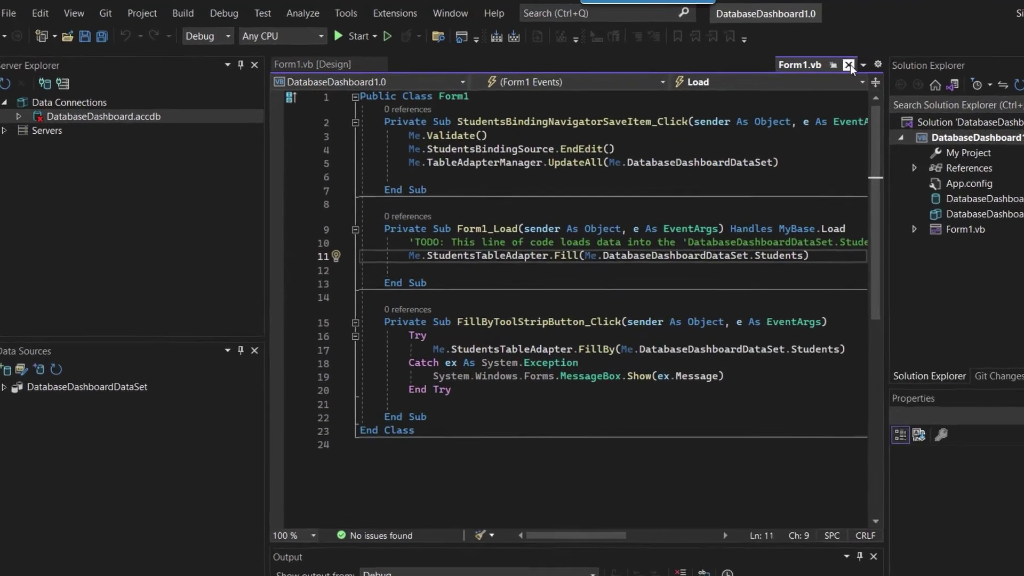
{"action": "left_click", "coordinate": [849, 65]}
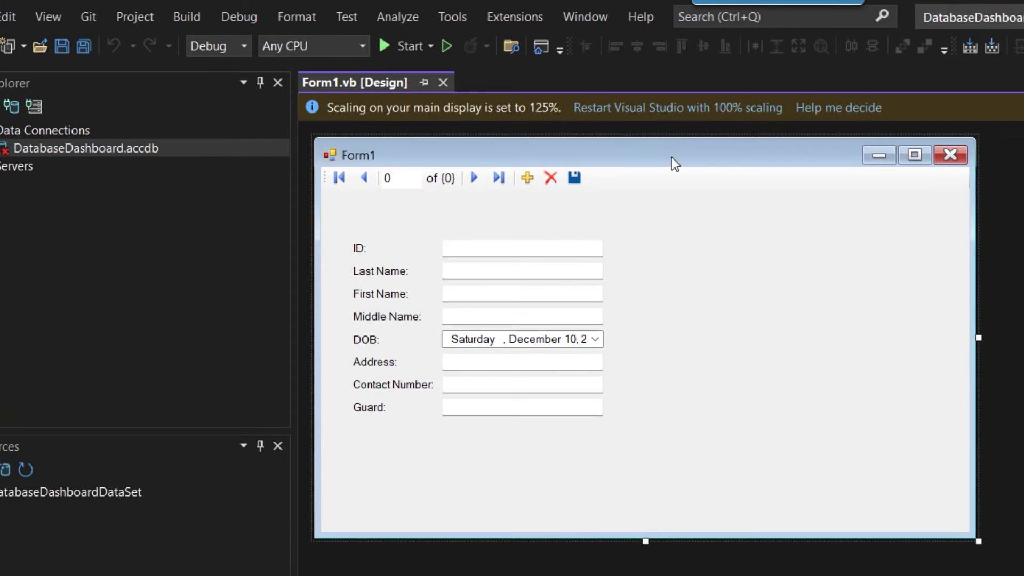
{"action": "left_click", "coordinate": [245, 19]}
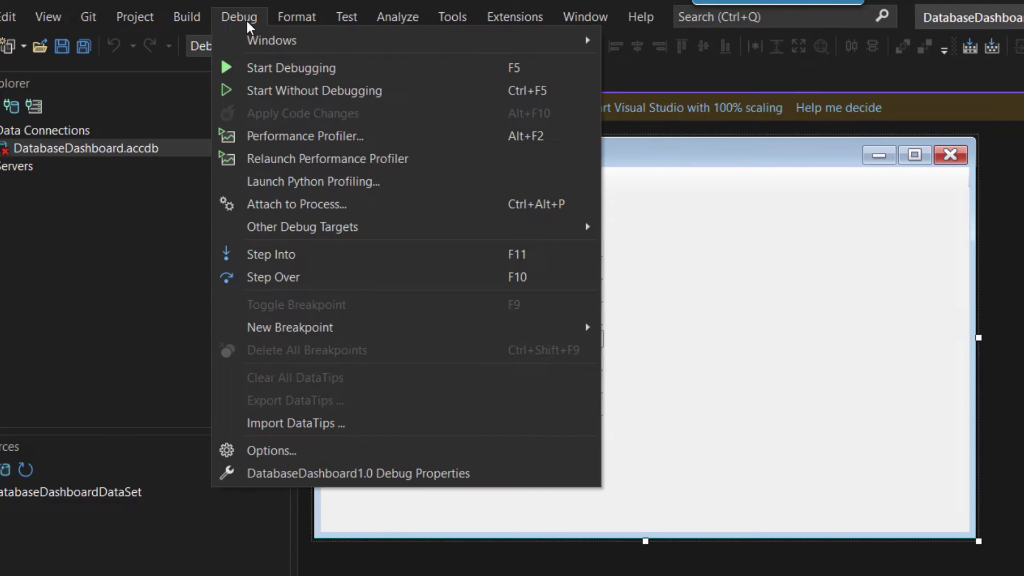
{"action": "left_click", "coordinate": [358, 473]}
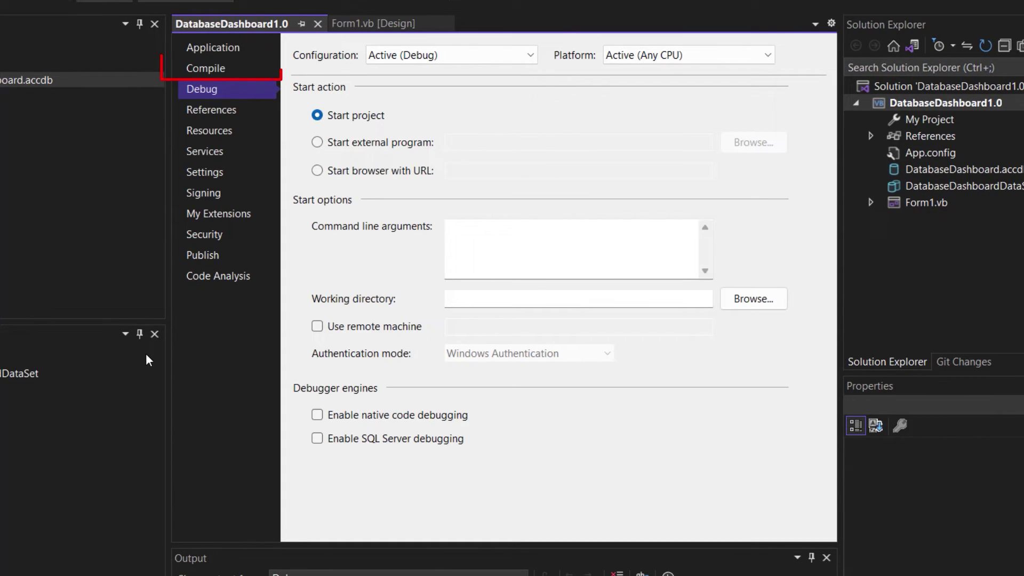
{"action": "left_click", "coordinate": [243, 74]}
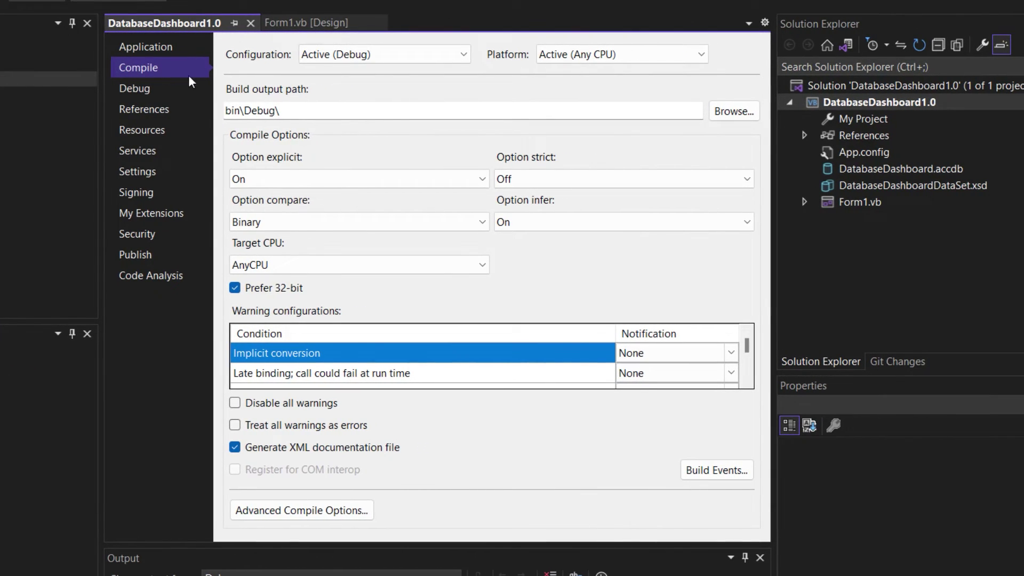
{"action": "left_click", "coordinate": [325, 266]}
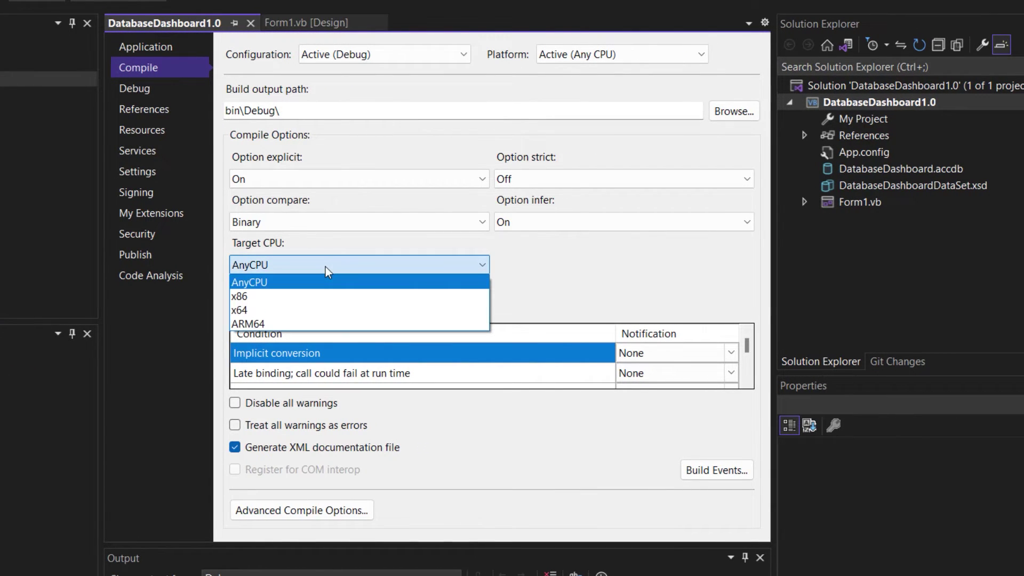
{"action": "left_click", "coordinate": [325, 266]}
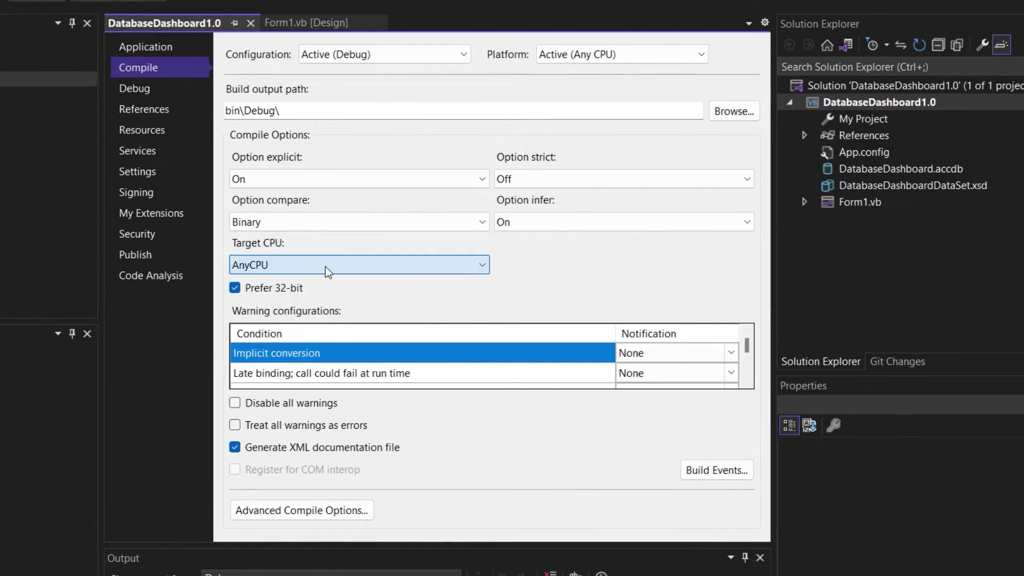
{"action": "left_click", "coordinate": [236, 288]}
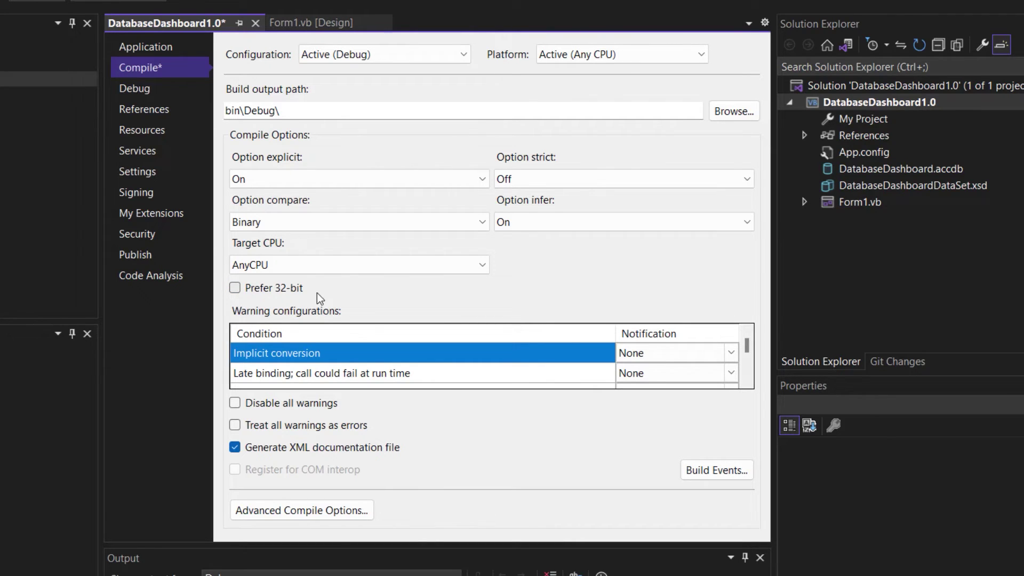
{"action": "left_click", "coordinate": [256, 22]}
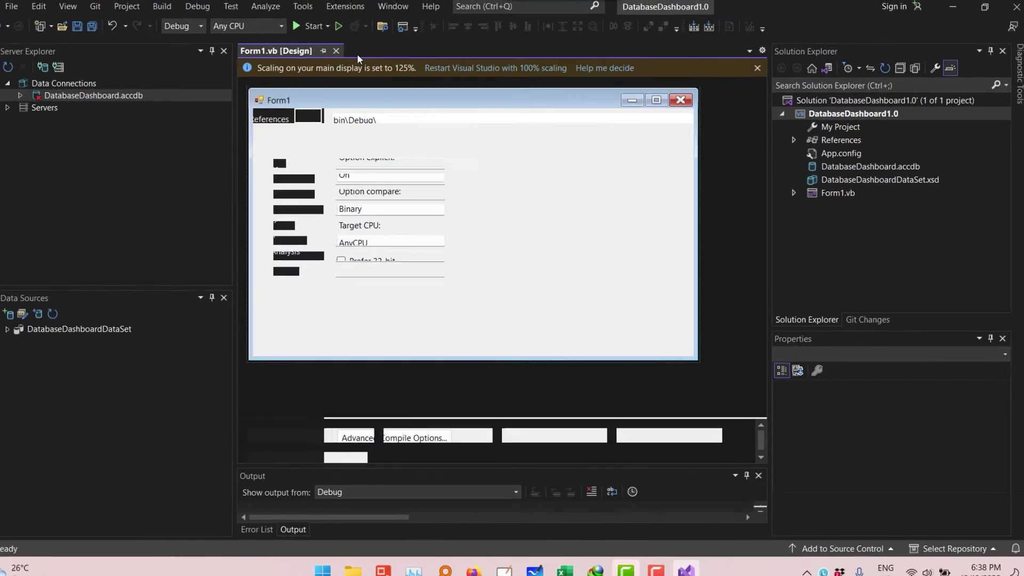
Step: Build and launch the form again with Start, getting Build succeeded
{"action": "left_click", "coordinate": [329, 31]}
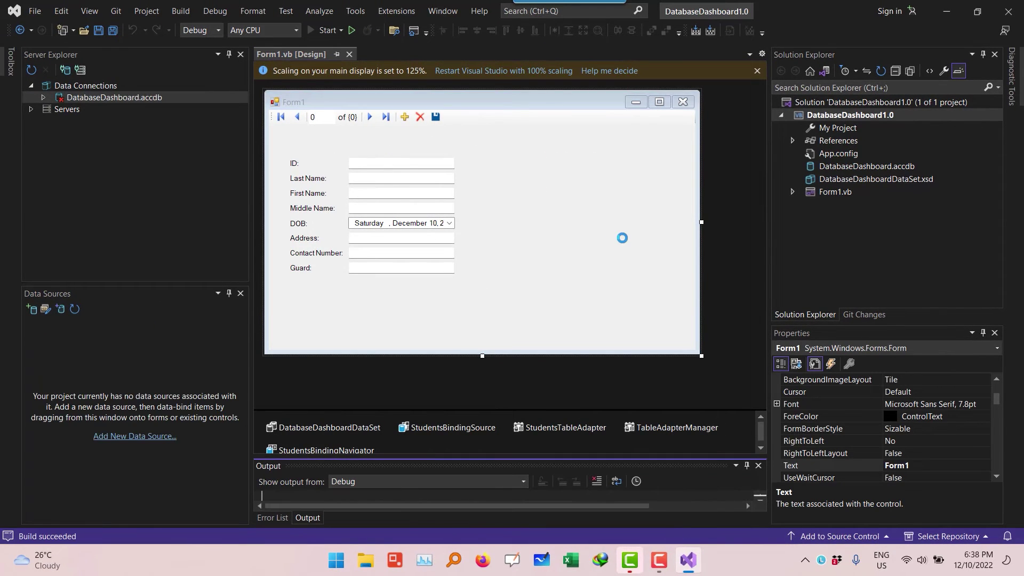